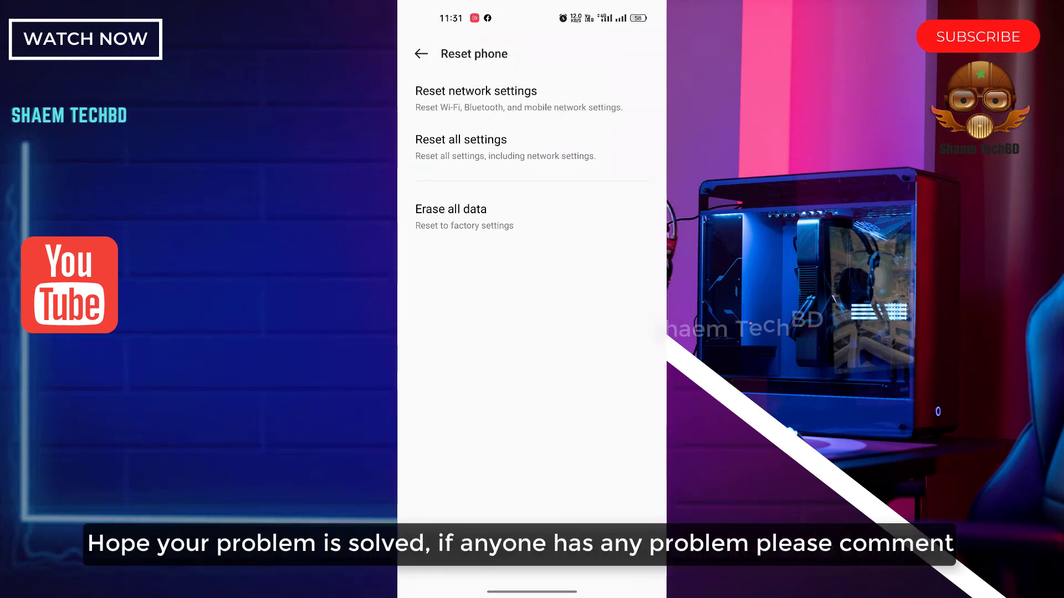
Swipe up from the bottom edge to leave Reset options and return to the home screen
drag(490, 486, 490, 332)
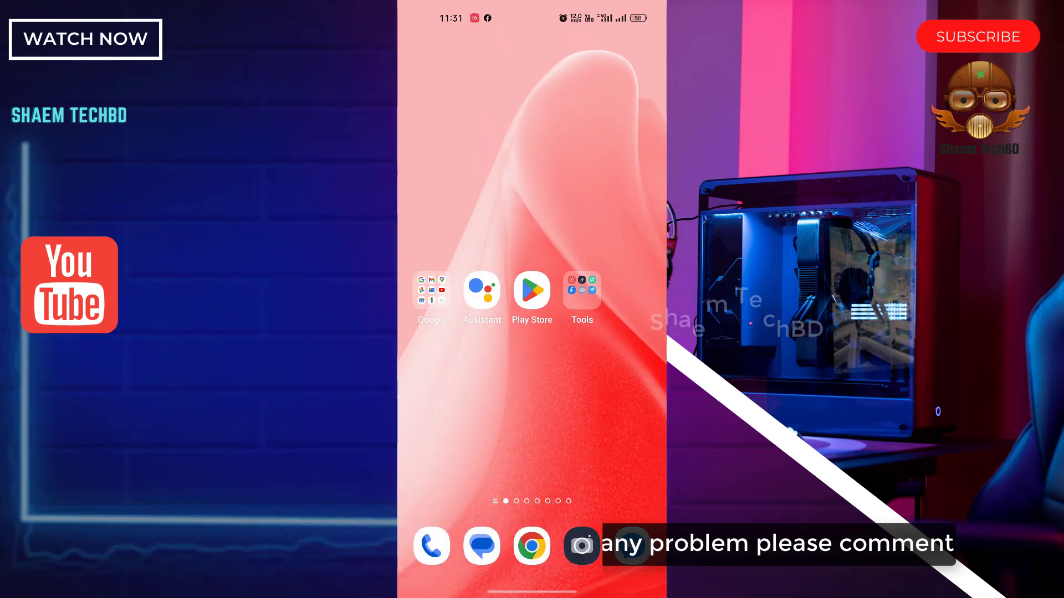